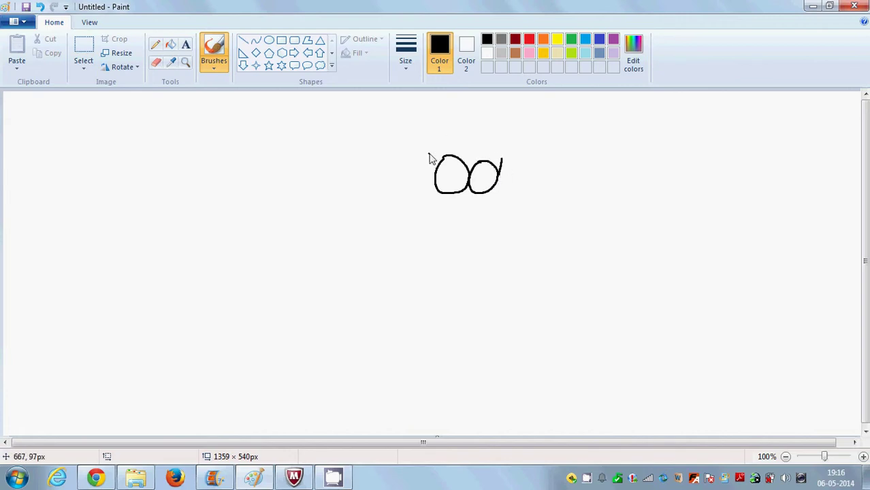
# Step: Brush the face around the two eyes in black: squared hairline, eyebrows, ear, rounded cheeks and chin, and a pupil in each eye
pyautogui.moveTo(427, 143)
pyautogui.mouseDown()
pyautogui.moveTo(424, 164)
pyautogui.moveTo(432, 144)
pyautogui.moveTo(500, 173)
pyautogui.mouseUp()
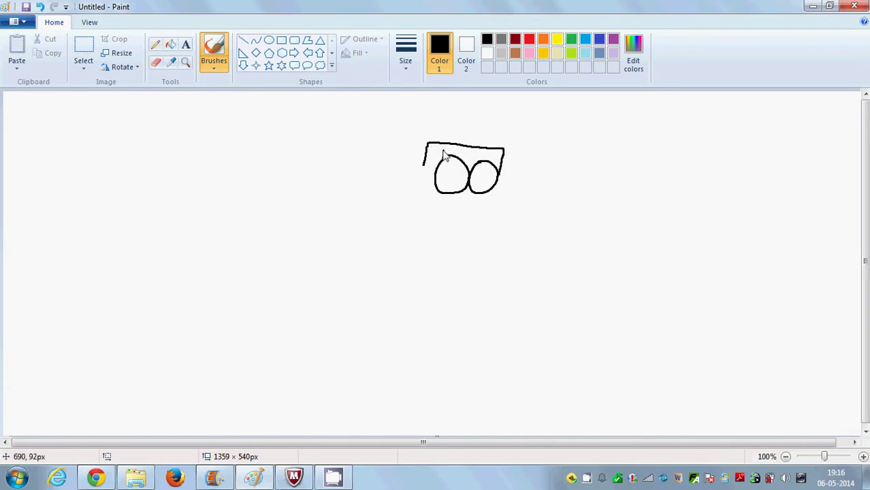
pyautogui.moveTo(441, 152); pyautogui.dragTo(447, 152)
pyautogui.moveTo(499, 158); pyautogui.dragTo(481, 156)
pyautogui.moveTo(423, 166)
pyautogui.mouseDown()
pyautogui.moveTo(403, 189)
pyautogui.moveTo(416, 196)
pyautogui.moveTo(411, 218)
pyautogui.moveTo(429, 237)
pyautogui.mouseUp()
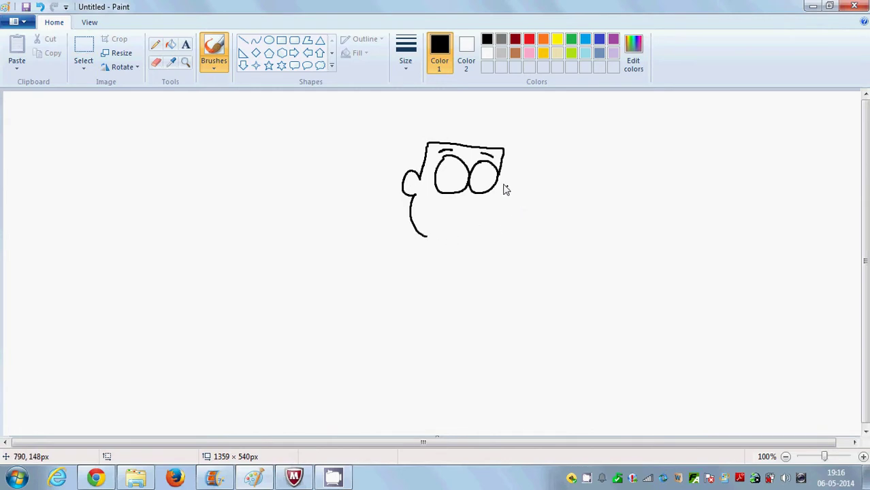
pyautogui.moveTo(501, 195)
pyautogui.mouseDown()
pyautogui.moveTo(503, 218)
pyautogui.moveTo(474, 243)
pyautogui.moveTo(422, 235)
pyautogui.mouseUp()
pyautogui.click(428, 203)
pyautogui.hotkey('ctrl', 'z')
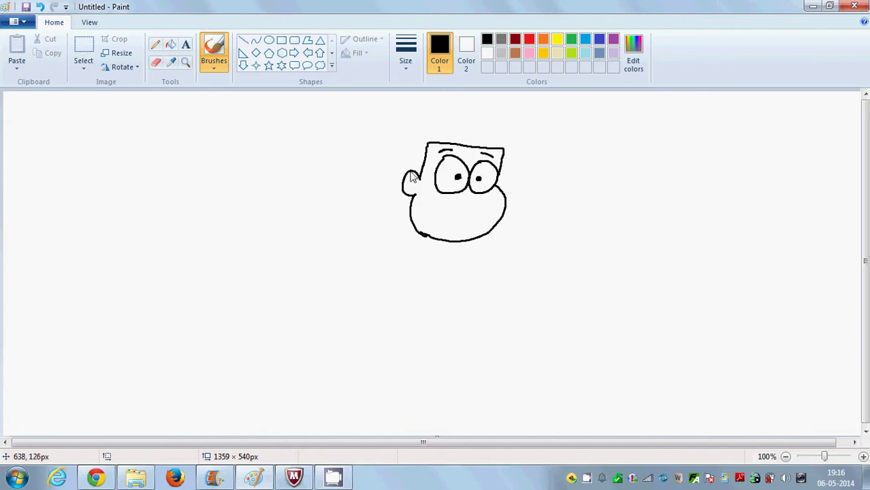
# Step: Draw the rounded hair outline with a small tuft, then add the glasses' side arm, nose and open smiling mouth
pyautogui.moveTo(408, 174)
pyautogui.mouseDown()
pyautogui.moveTo(401, 154)
pyautogui.moveTo(416, 121)
pyautogui.moveTo(452, 111)
pyautogui.moveTo(485, 125)
pyautogui.moveTo(497, 145)
pyautogui.moveTo(474, 118)
pyautogui.mouseUp()
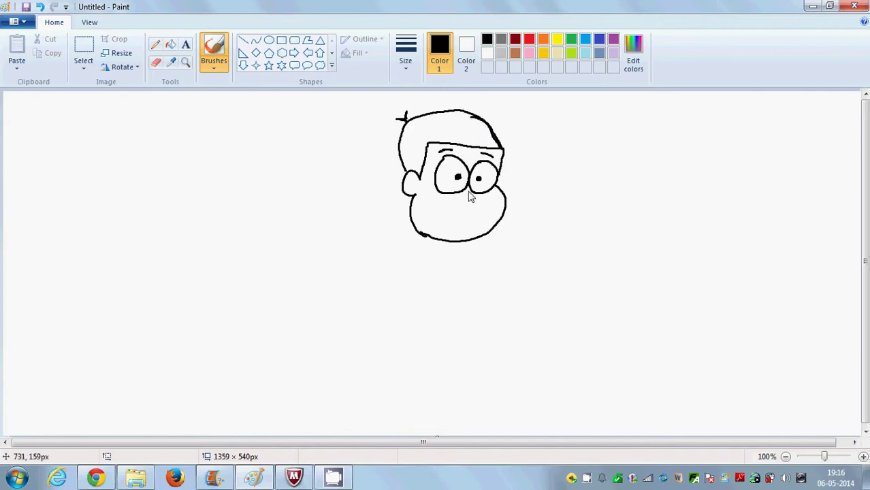
pyautogui.moveTo(422, 169); pyautogui.dragTo(438, 172)
pyautogui.moveTo(479, 212)
pyautogui.mouseDown()
pyautogui.moveTo(456, 219)
pyautogui.moveTo(440, 210)
pyautogui.moveTo(454, 237)
pyautogui.moveTo(472, 231)
pyautogui.moveTo(477, 215)
pyautogui.mouseUp()
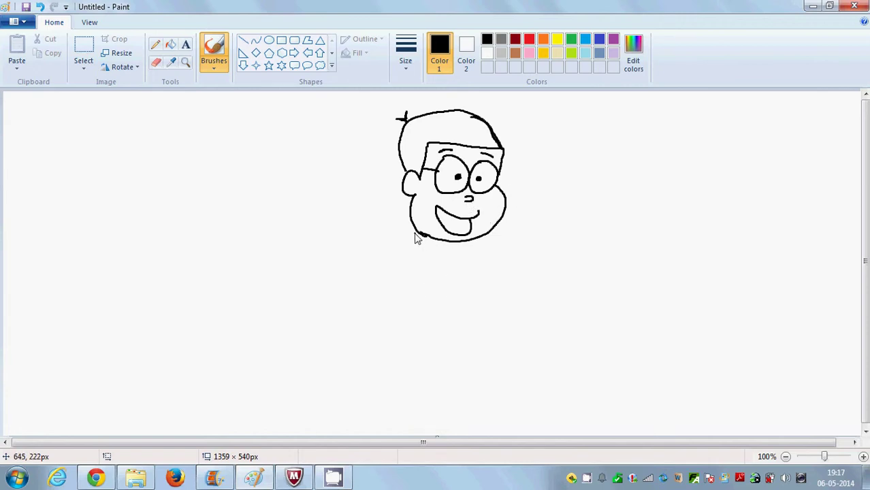
# Step: Draw a pointed shirt collar under the chin, the lowered bent arm with its sleeve, and that side of the torso
pyautogui.moveTo(415, 233)
pyautogui.mouseDown()
pyautogui.moveTo(408, 237)
pyautogui.moveTo(453, 275)
pyautogui.moveTo(467, 255)
pyautogui.moveTo(489, 269)
pyautogui.mouseUp()
pyautogui.moveTo(489, 236)
pyautogui.mouseDown()
pyautogui.moveTo(499, 271)
pyautogui.moveTo(489, 269)
pyautogui.mouseUp()
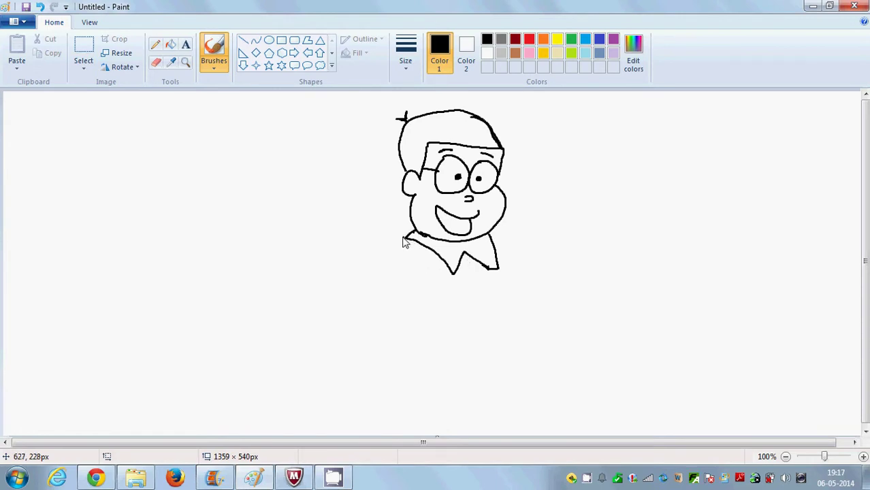
pyautogui.moveTo(406, 240)
pyautogui.mouseDown()
pyautogui.moveTo(387, 240)
pyautogui.moveTo(354, 260)
pyautogui.moveTo(333, 286)
pyautogui.moveTo(325, 341)
pyautogui.moveTo(352, 352)
pyautogui.moveTo(376, 294)
pyautogui.moveTo(416, 271)
pyautogui.moveTo(419, 334)
pyautogui.mouseUp()
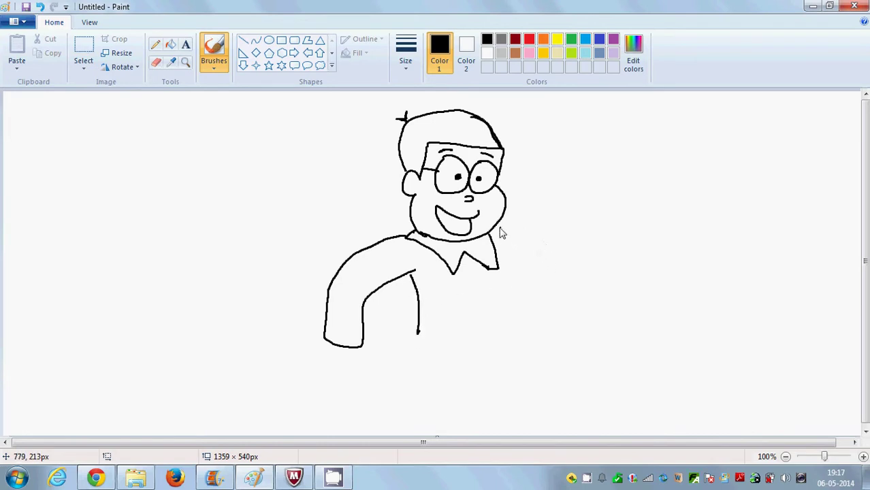
# Step: Draw the other side of the torso and the raised bent arm, ending in a clenched fist with curled fingers
pyautogui.moveTo(499, 234)
pyautogui.mouseDown()
pyautogui.moveTo(523, 274)
pyautogui.moveTo(556, 246)
pyautogui.mouseUp()
pyautogui.moveTo(496, 294)
pyautogui.mouseDown()
pyautogui.moveTo(497, 333)
pyautogui.moveTo(561, 278)
pyautogui.moveTo(557, 249)
pyautogui.moveTo(561, 271)
pyautogui.mouseUp()
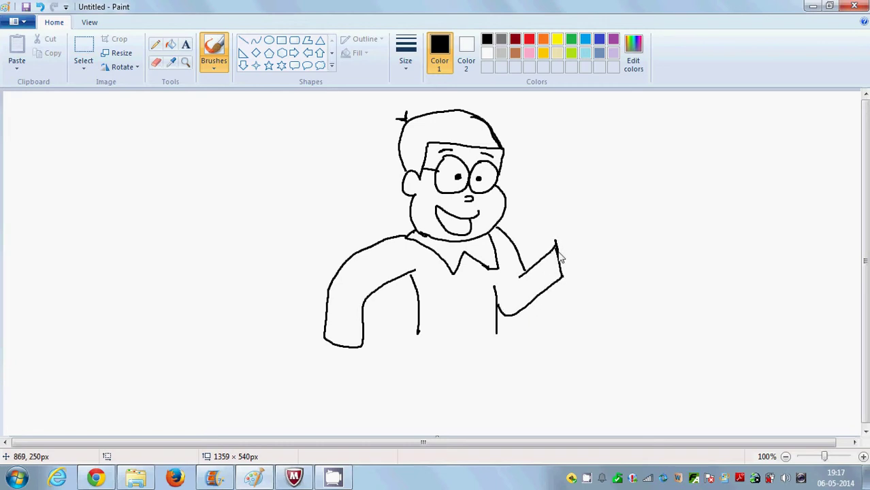
pyautogui.moveTo(565, 260); pyautogui.dragTo(587, 254)
pyautogui.moveTo(556, 241)
pyautogui.mouseDown()
pyautogui.moveTo(574, 241)
pyautogui.moveTo(573, 225)
pyautogui.mouseUp()
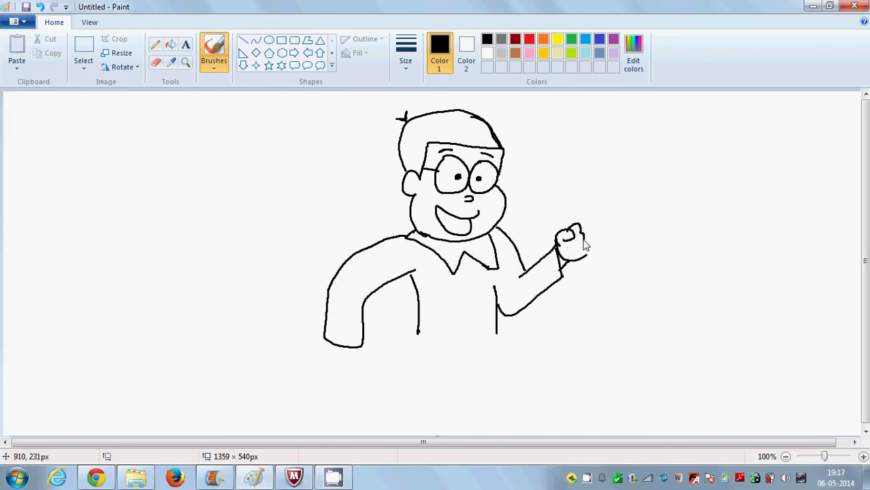
pyautogui.moveTo(592, 254)
pyautogui.mouseDown()
pyautogui.moveTo(584, 256)
pyautogui.moveTo(591, 251)
pyautogui.moveTo(581, 242)
pyautogui.moveTo(573, 256)
pyautogui.moveTo(583, 236)
pyautogui.mouseUp()
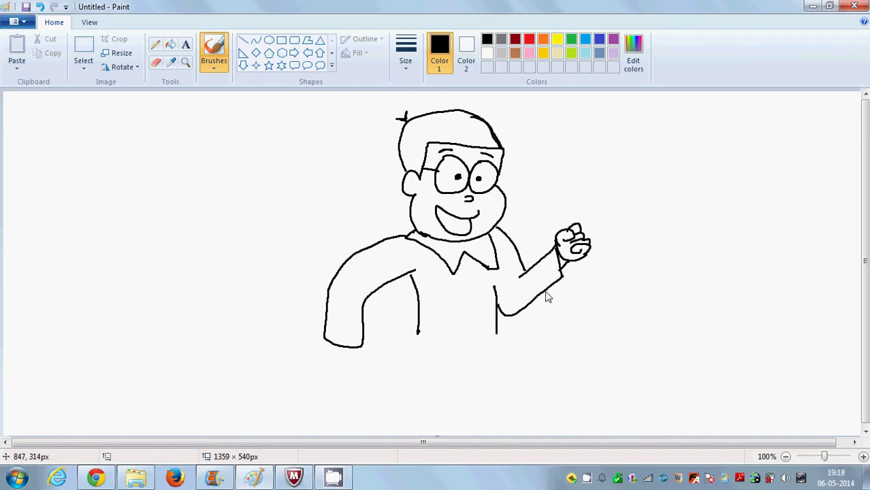
# Step: Draw the waistline, shorts and running legs with a shoe on the raised rear leg, plus the hand on the lowered arm
pyautogui.moveTo(419, 333)
pyautogui.mouseDown()
pyautogui.moveTo(467, 338)
pyautogui.moveTo(498, 328)
pyautogui.moveTo(496, 374)
pyautogui.mouseUp()
pyautogui.moveTo(418, 333)
pyautogui.mouseDown()
pyautogui.moveTo(408, 381)
pyautogui.moveTo(435, 421)
pyautogui.moveTo(480, 413)
pyautogui.moveTo(463, 375)
pyautogui.moveTo(480, 391)
pyautogui.moveTo(474, 414)
pyautogui.moveTo(485, 435)
pyautogui.moveTo(440, 422)
pyautogui.moveTo(447, 434)
pyautogui.moveTo(420, 408)
pyautogui.moveTo(399, 418)
pyautogui.mouseUp()
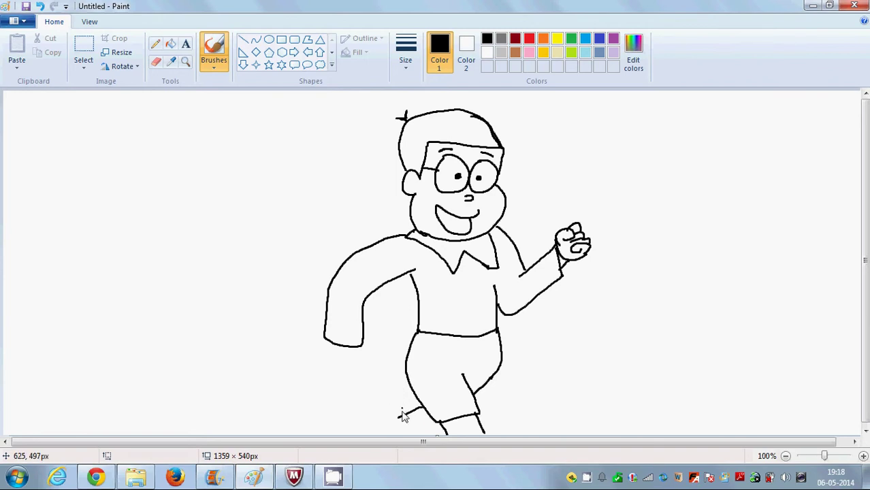
pyautogui.moveTo(398, 419)
pyautogui.mouseDown()
pyautogui.moveTo(362, 416)
pyautogui.moveTo(370, 390)
pyautogui.moveTo(408, 379)
pyautogui.mouseUp()
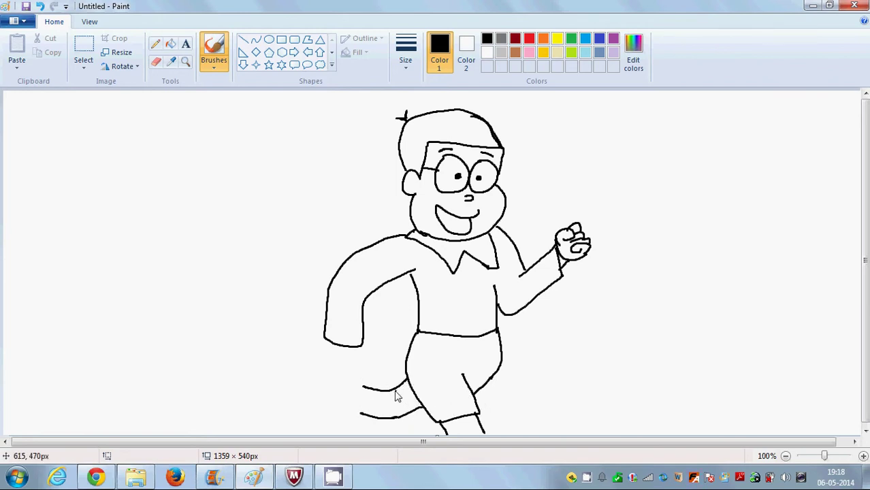
pyautogui.moveTo(402, 392); pyautogui.dragTo(417, 413)
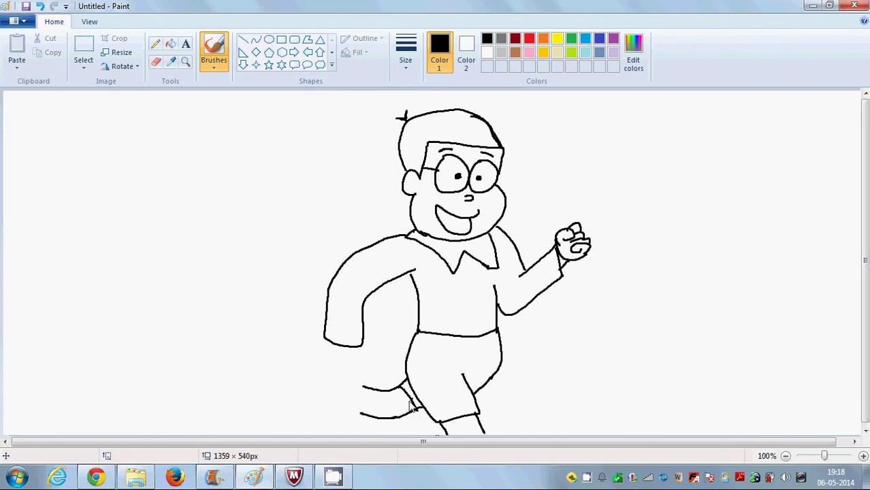
pyautogui.moveTo(363, 385); pyautogui.dragTo(363, 414)
pyautogui.moveTo(361, 382)
pyautogui.mouseDown()
pyautogui.moveTo(346, 375)
pyautogui.moveTo(334, 420)
pyautogui.moveTo(347, 434)
pyautogui.moveTo(359, 414)
pyautogui.mouseUp()
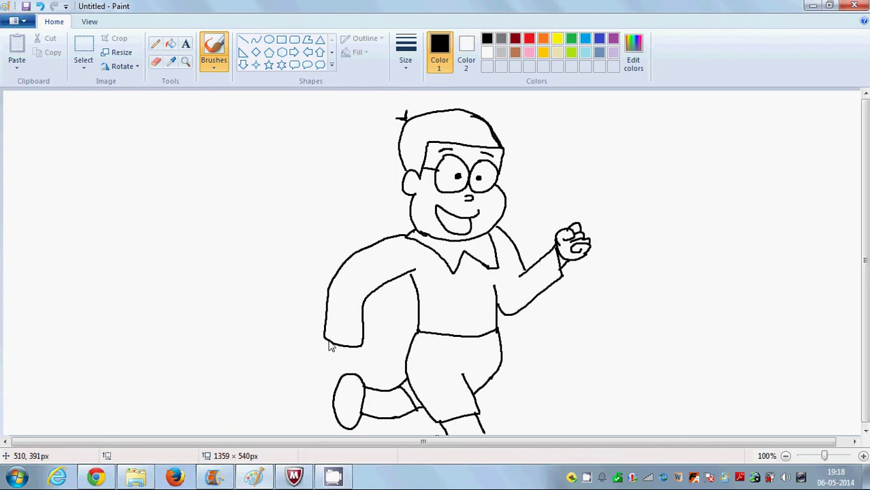
pyautogui.moveTo(329, 346)
pyautogui.mouseDown()
pyautogui.moveTo(335, 375)
pyautogui.moveTo(348, 365)
pyautogui.moveTo(331, 361)
pyautogui.moveTo(342, 354)
pyautogui.mouseUp()
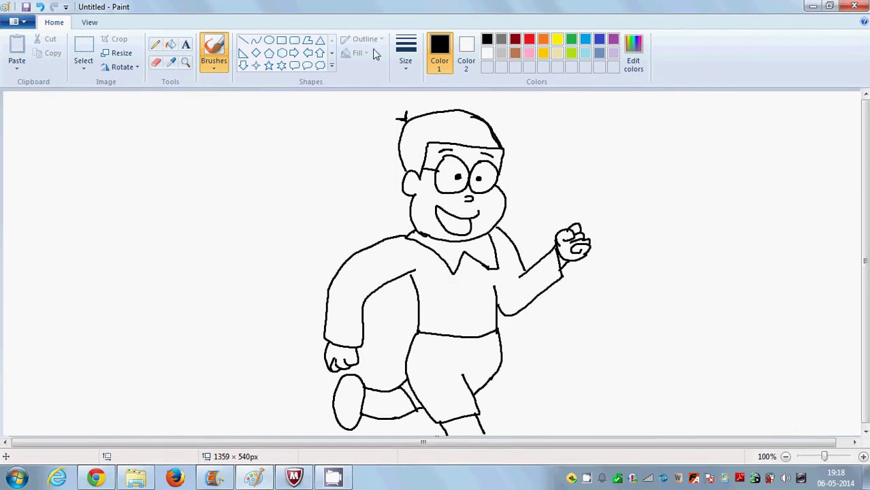
# Step: Fill the hair with black and brush in the inner ear, tongue and neckline details
pyautogui.click(170, 44)
pyautogui.click(455, 119)
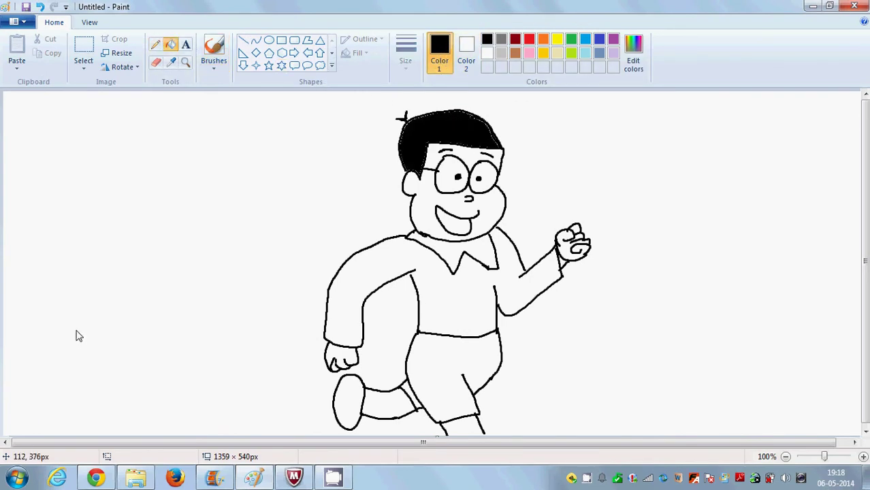
pyautogui.click(212, 55)
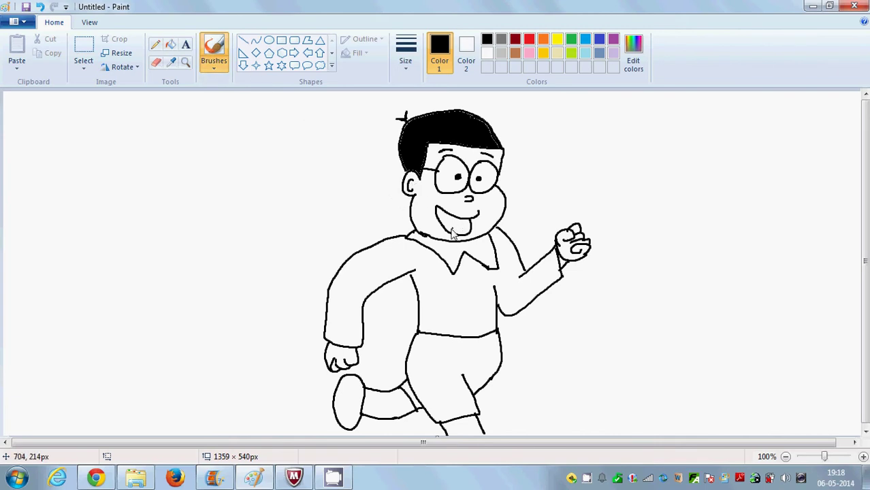
pyautogui.moveTo(446, 227); pyautogui.dragTo(467, 227)
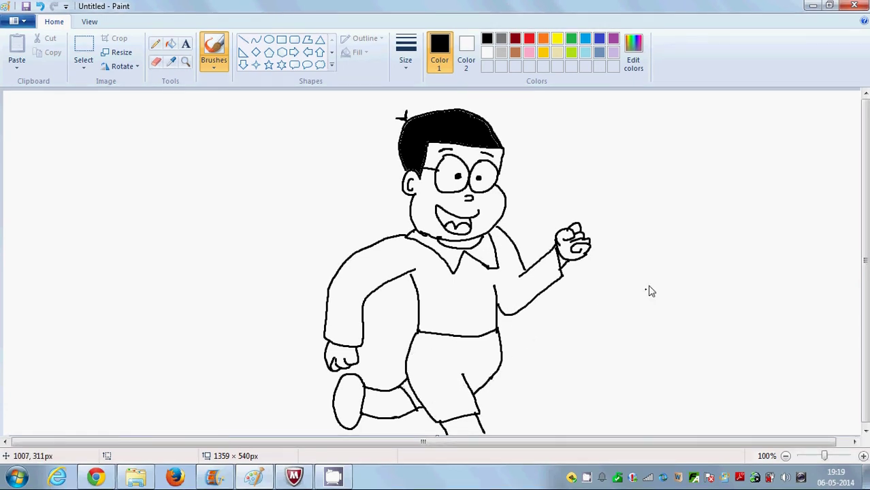
# Step: Handwrite "Nobhita" in large black letters in the empty area beside the character's lowered arm
pyautogui.moveTo(45, 257)
pyautogui.mouseDown()
pyautogui.moveTo(77, 242)
pyautogui.moveTo(96, 170)
pyautogui.mouseUp()
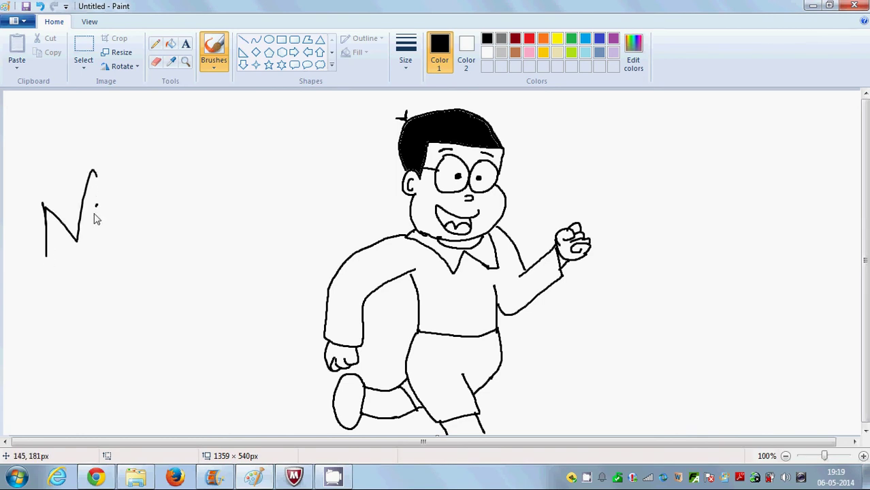
pyautogui.moveTo(110, 207)
pyautogui.mouseDown()
pyautogui.moveTo(121, 222)
pyautogui.moveTo(158, 204)
pyautogui.moveTo(179, 216)
pyautogui.mouseUp()
pyautogui.moveTo(192, 171); pyautogui.dragTo(198, 219)
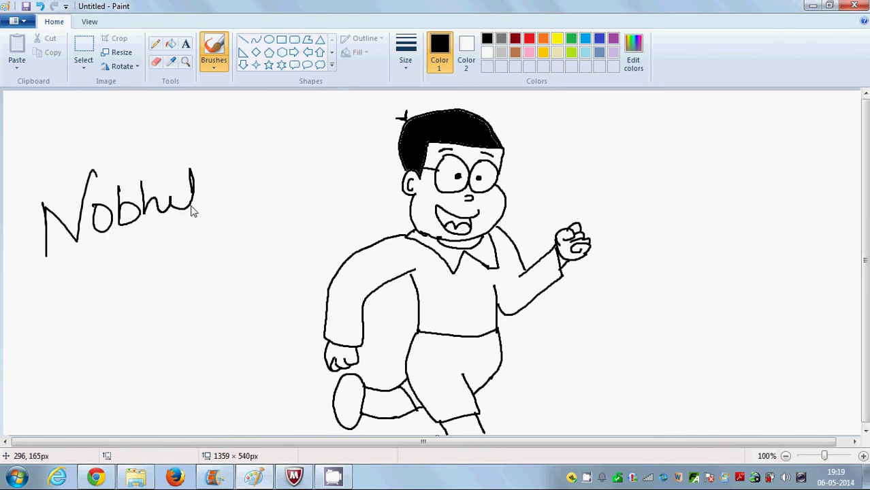
pyautogui.moveTo(183, 188); pyautogui.dragTo(246, 205)
pyautogui.moveTo(174, 171); pyautogui.dragTo(182, 173)
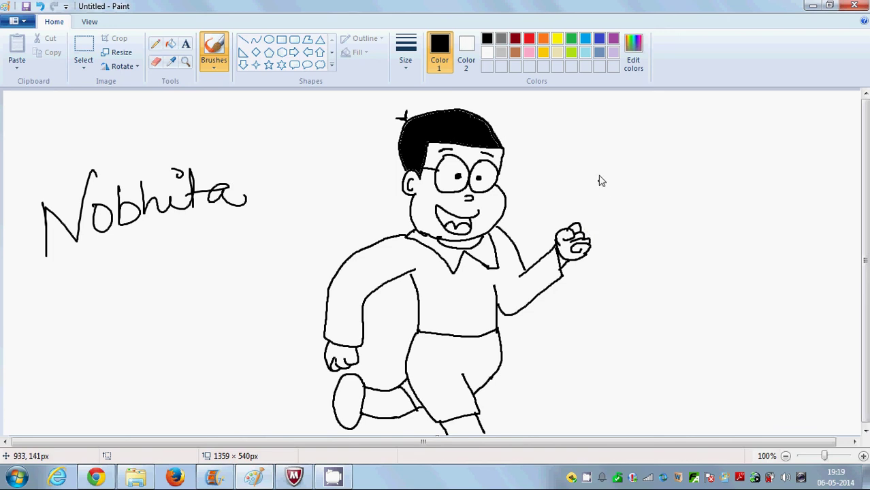
# Step: Handwrite "Wake up" above the raised fist's side, underline it and finish with a large outlined exclamation mark
pyautogui.moveTo(598, 174); pyautogui.dragTo(649, 178)
pyautogui.moveTo(611, 144)
pyautogui.mouseDown()
pyautogui.moveTo(657, 189)
pyautogui.moveTo(683, 177)
pyautogui.moveTo(688, 193)
pyautogui.mouseUp()
pyautogui.moveTo(690, 185)
pyautogui.mouseDown()
pyautogui.moveTo(754, 176)
pyautogui.moveTo(748, 229)
pyautogui.mouseUp()
pyautogui.moveTo(754, 172); pyautogui.dragTo(780, 187)
pyautogui.moveTo(661, 214); pyautogui.dragTo(796, 215)
pyautogui.moveTo(825, 155)
pyautogui.mouseDown()
pyautogui.moveTo(817, 203)
pyautogui.moveTo(839, 203)
pyautogui.moveTo(813, 223)
pyautogui.mouseUp()
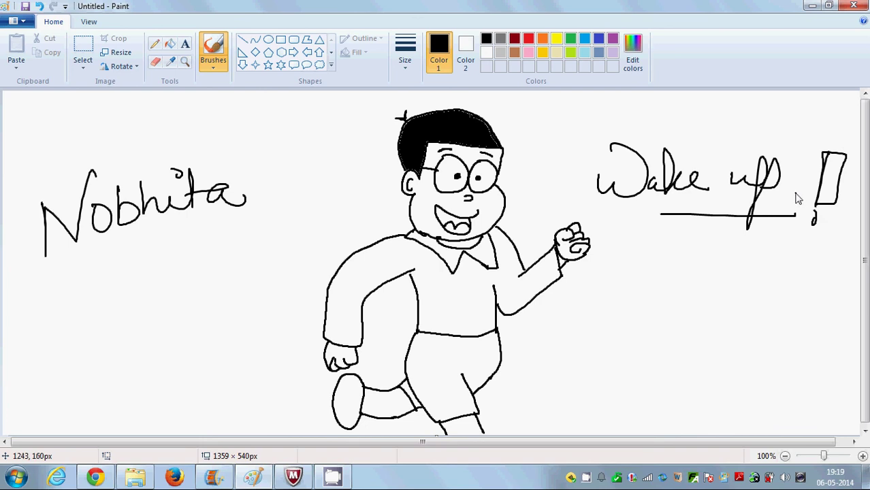